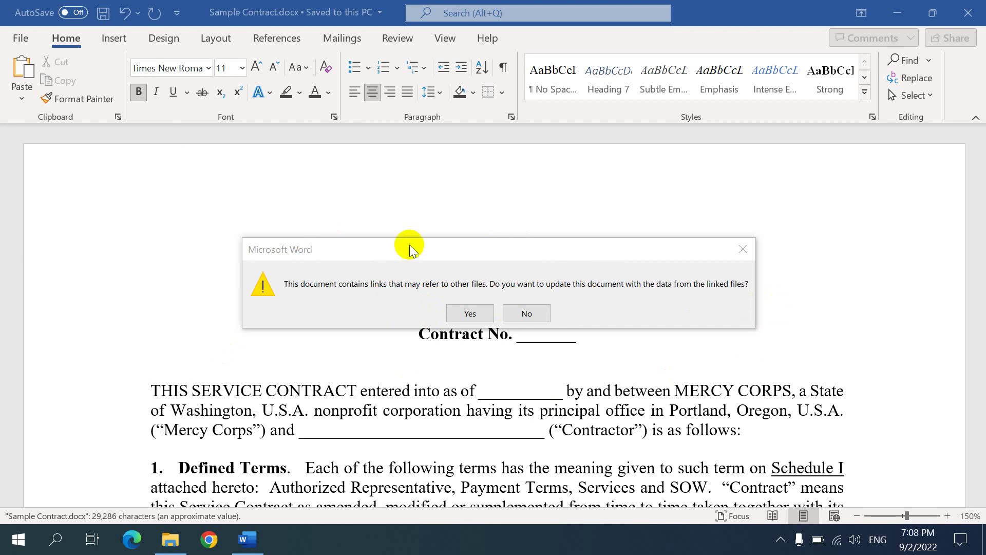
Drag the update-links prompt aside, nudging it twice to uncover the contract
left_click_drag(408, 246, 405, 203)
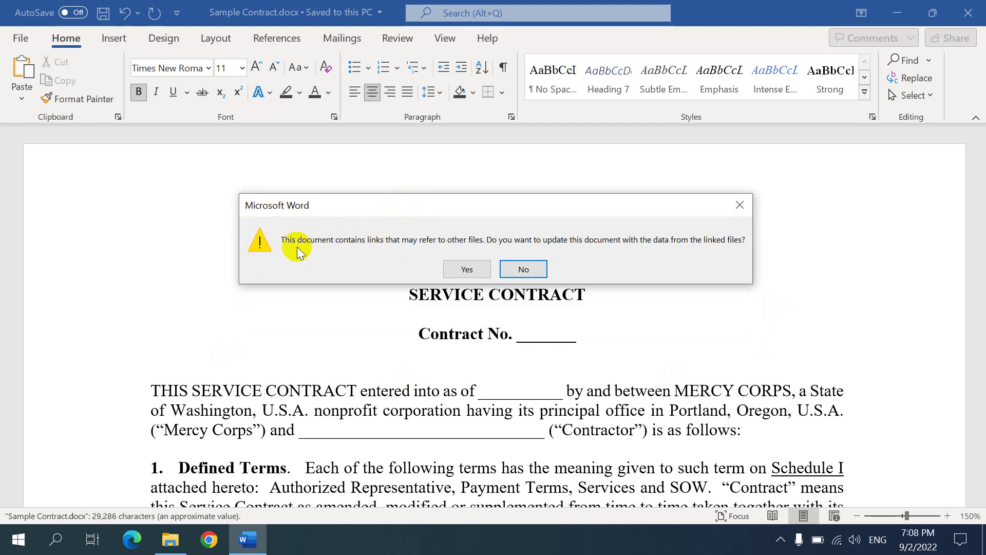
left_click_drag(382, 207, 399, 188)
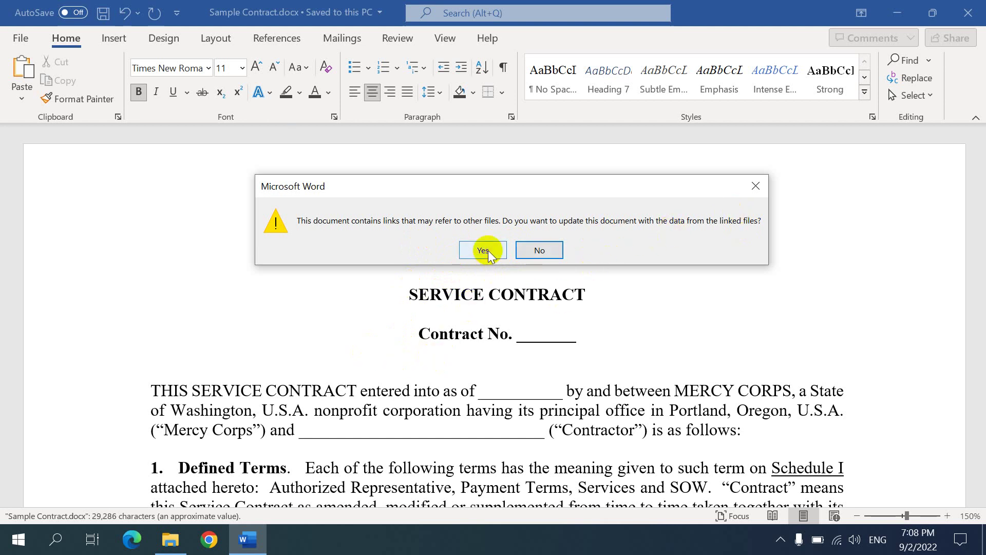
Decline the link update, close Sample Contract without saving, and reopen Sample Contract.docx
left_click(538, 251)
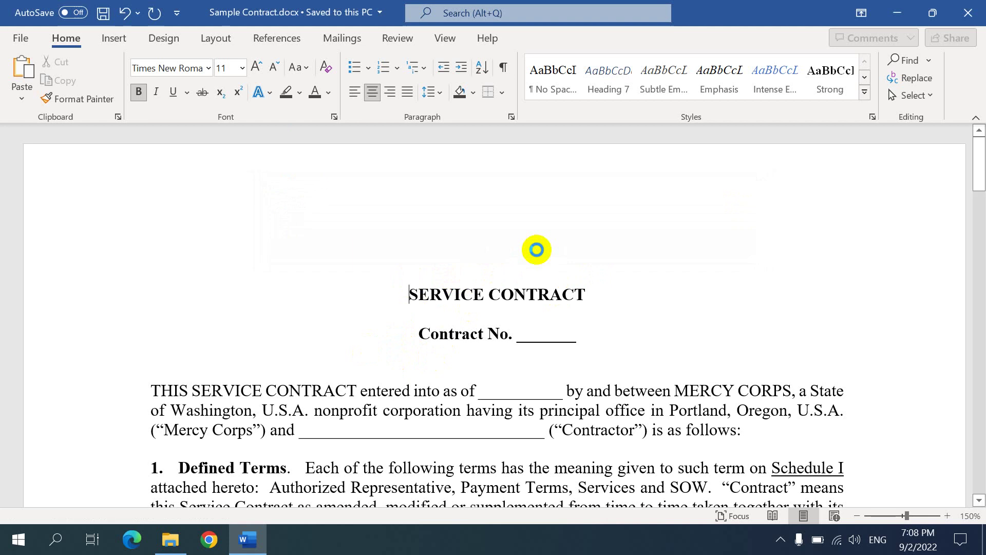
scroll(634, 269, "down", 1)
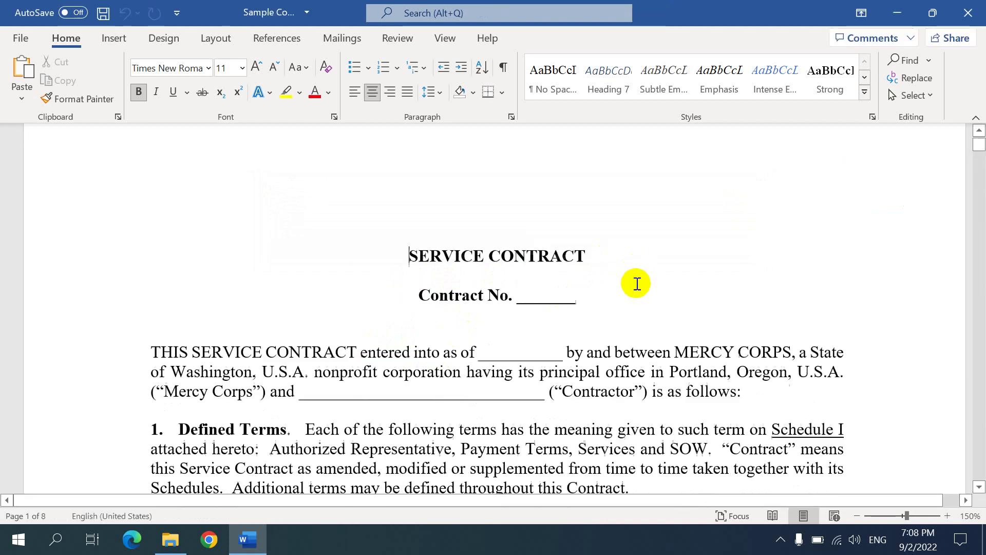
scroll(634, 283, "down", 5)
scroll(637, 286, "down", 4)
scroll(638, 287, "down", 3)
scroll(647, 270, "down", 2)
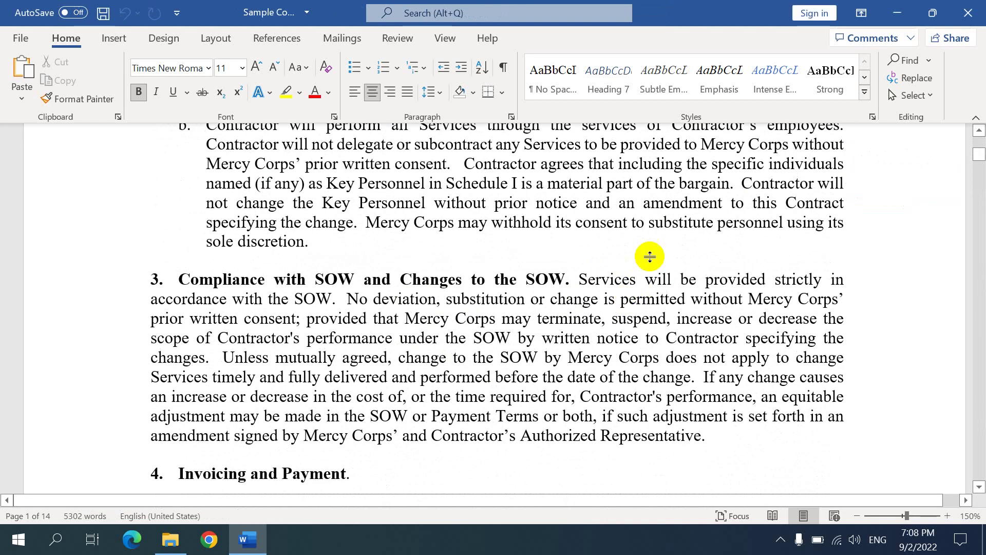
scroll(663, 240, "up", 2)
scroll(645, 224, "up", 3)
scroll(467, 177, "up", 3)
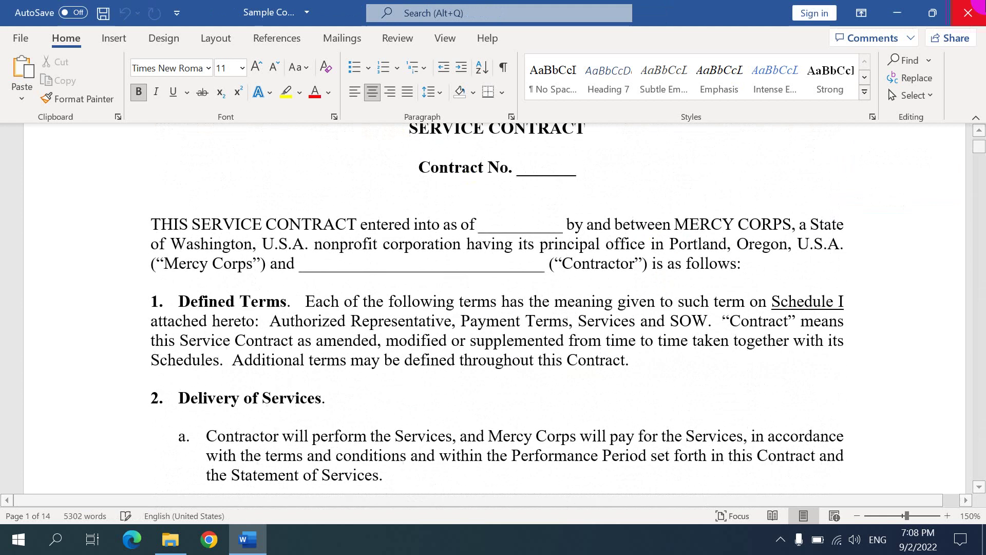
left_click(973, 16)
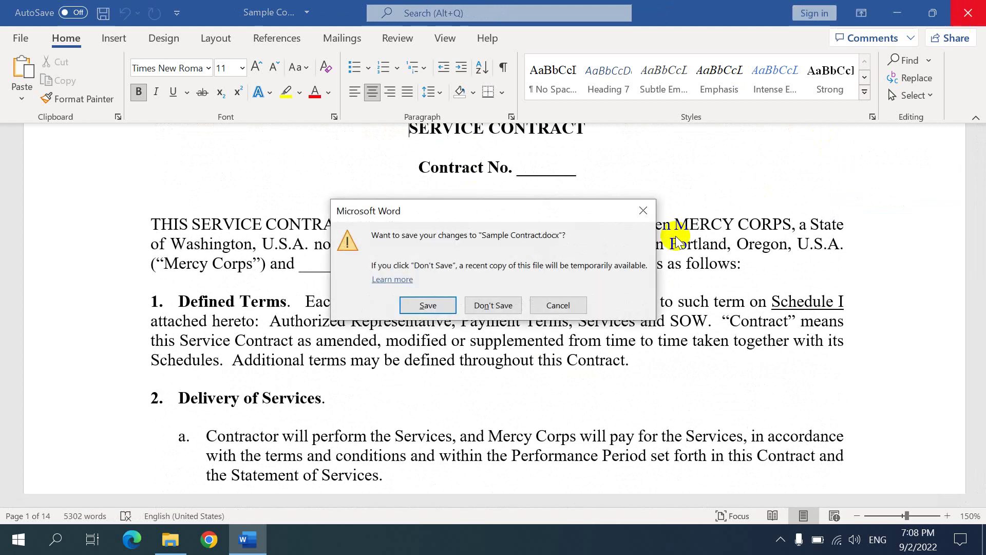
left_click(493, 306)
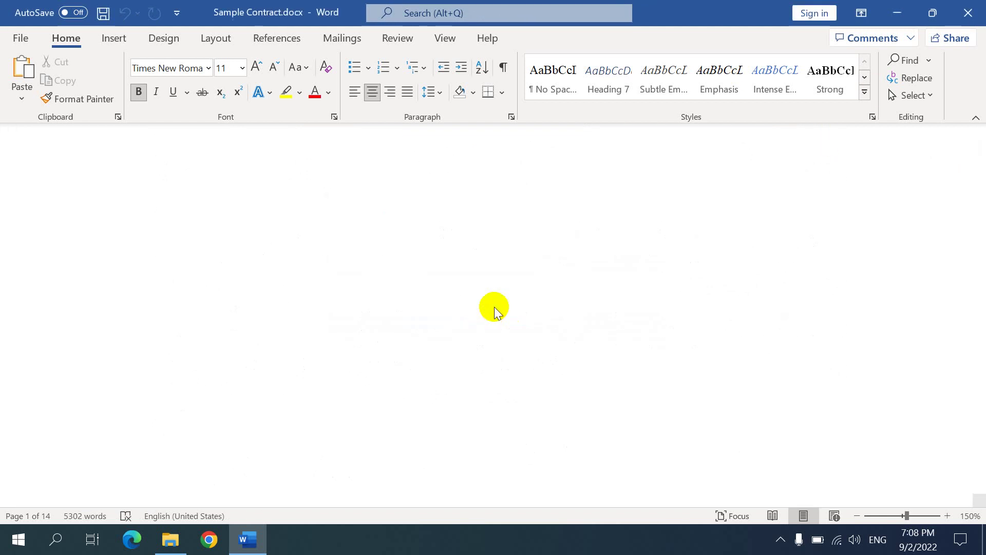
double_click(241, 153)
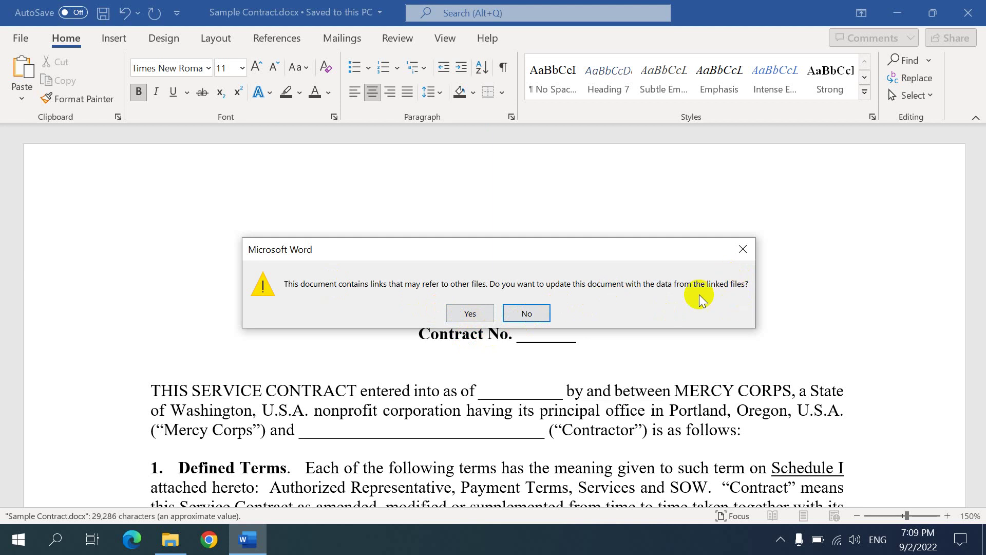
Dismiss the links prompt and show the File > Info page for Sample Contract
left_click(744, 249)
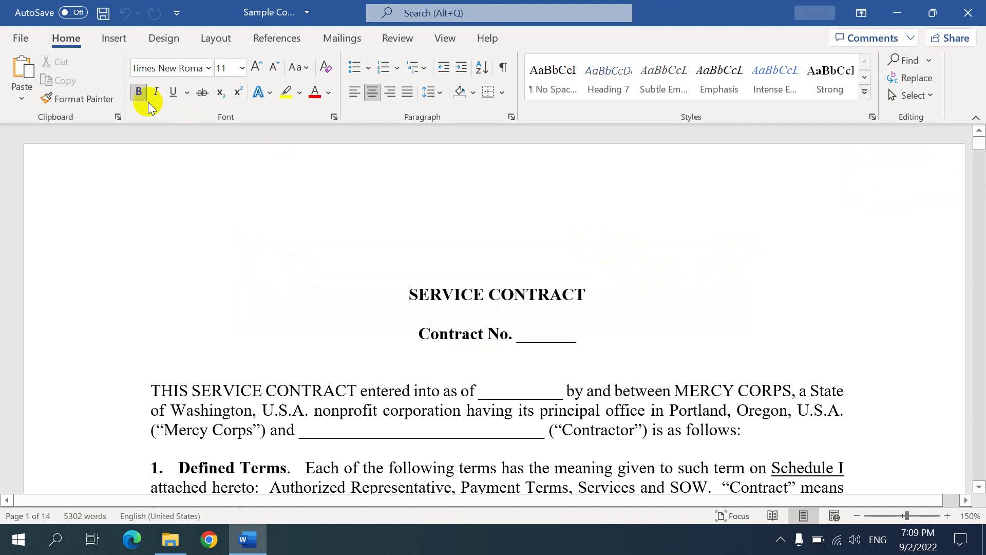
left_click(21, 38)
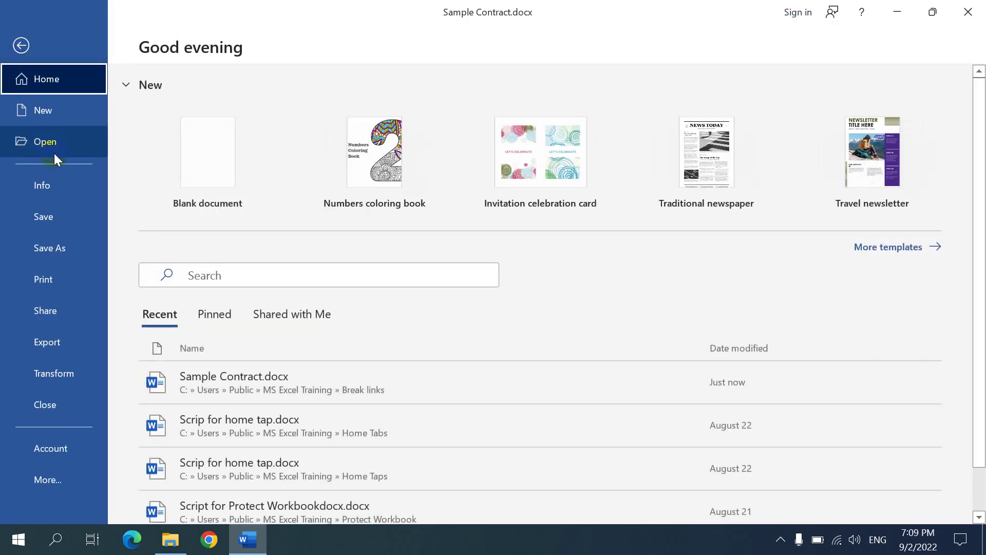
left_click(58, 187)
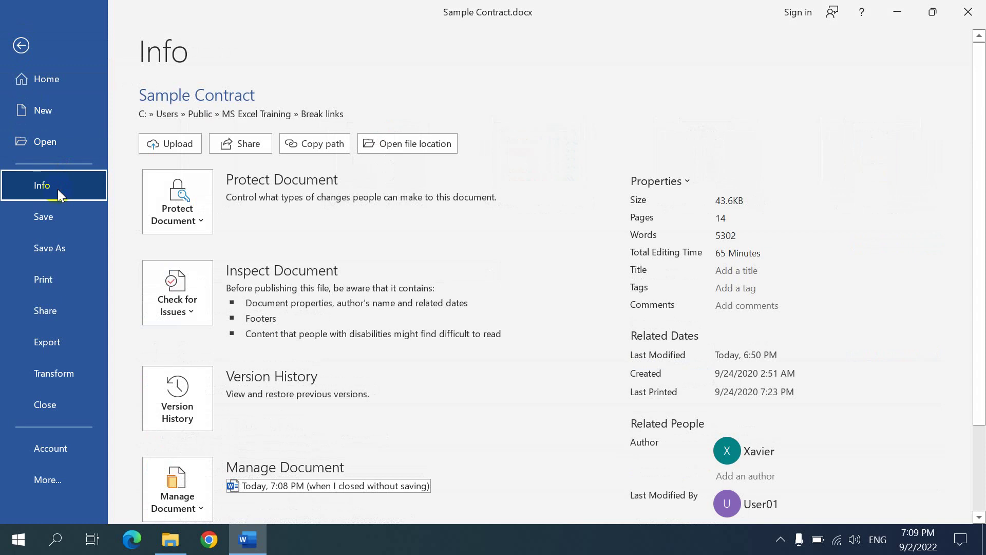
scroll(662, 386, "down", 3)
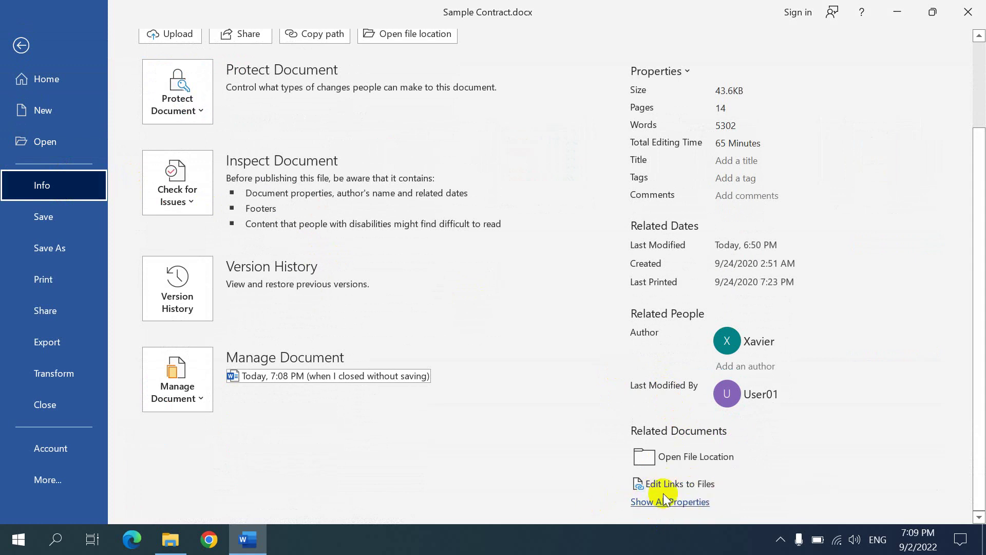
From Edit Links to Files, open the first link's Country information source workbook
left_click(674, 485)
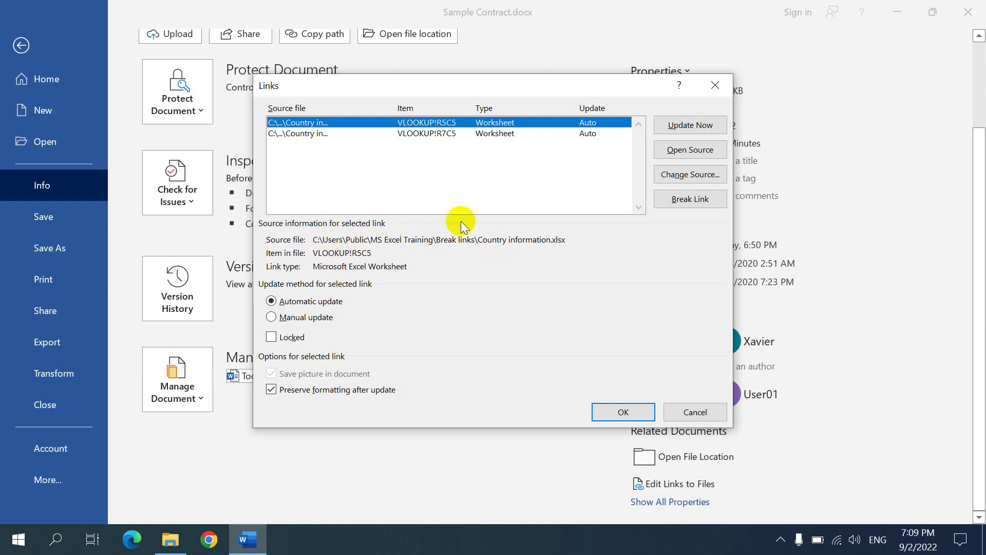
left_click(695, 151)
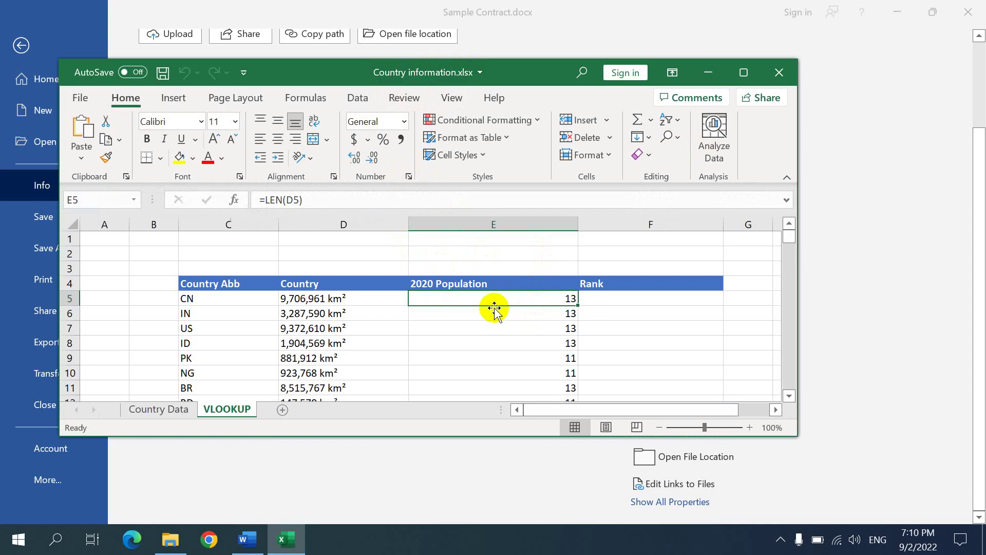
left_click_drag(507, 75, 461, 162)
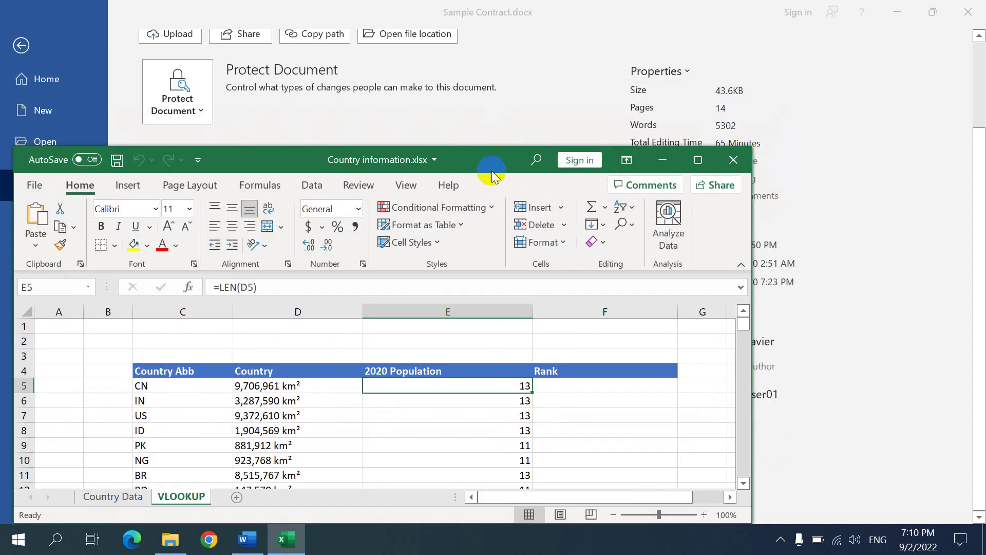
left_click_drag(490, 160, 562, 86)
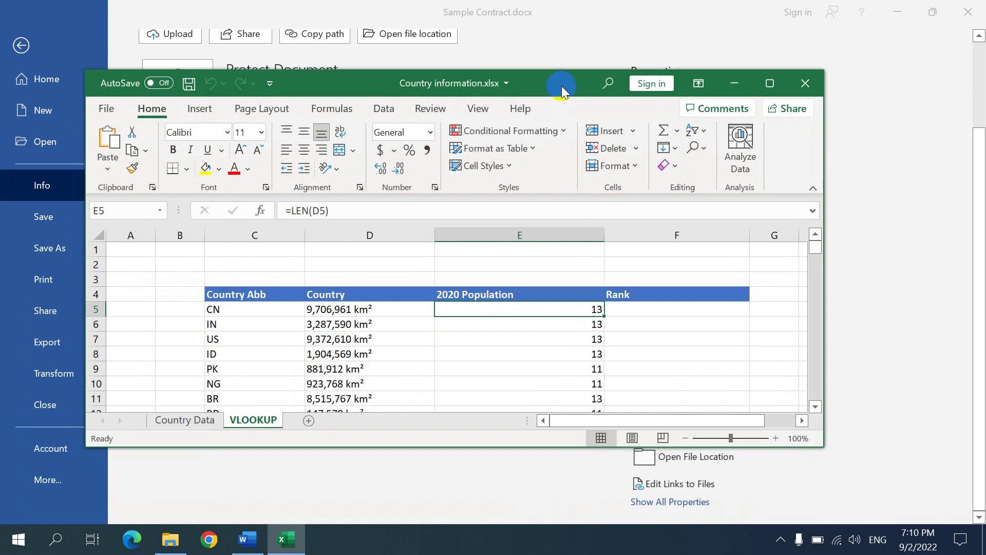
Close the workbook and inspect links VLOOKUP!R5C5 and VLOOKUP!R7C5 in the Links list
left_click(806, 82)
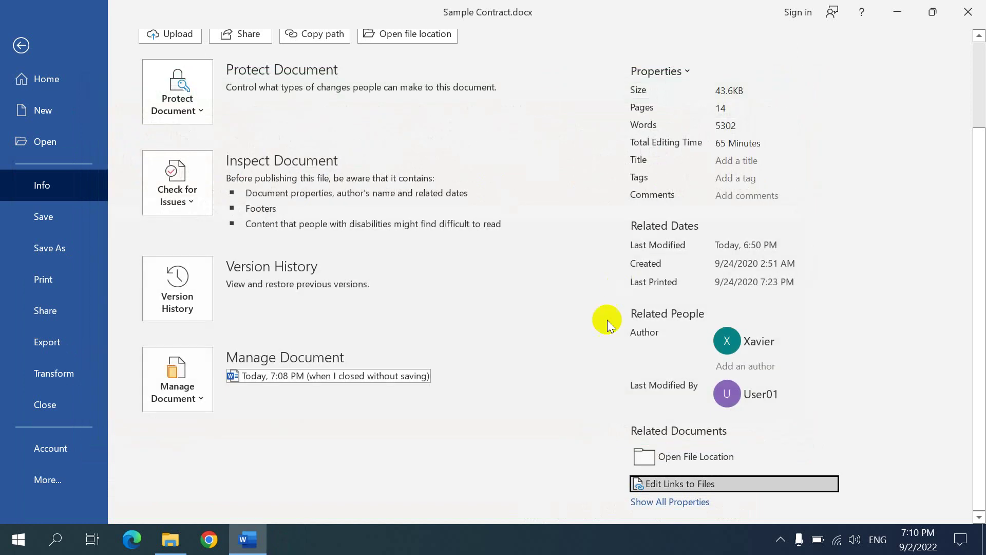
left_click(678, 484)
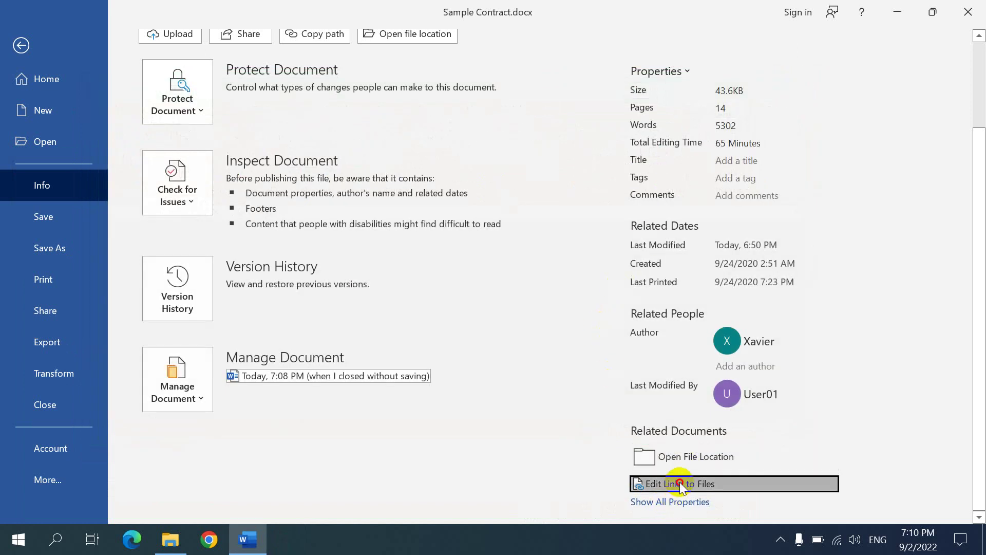
left_click(338, 138)
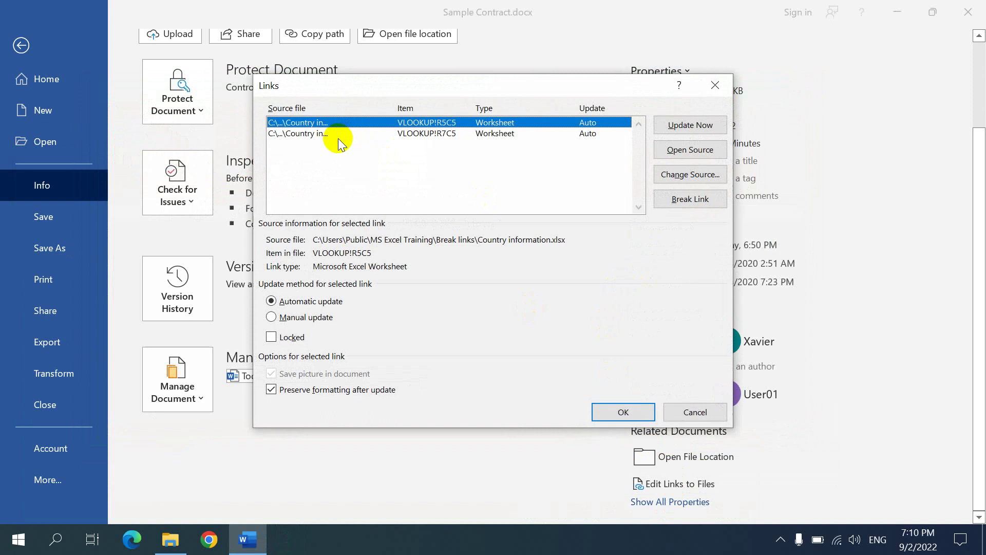
left_click(311, 134)
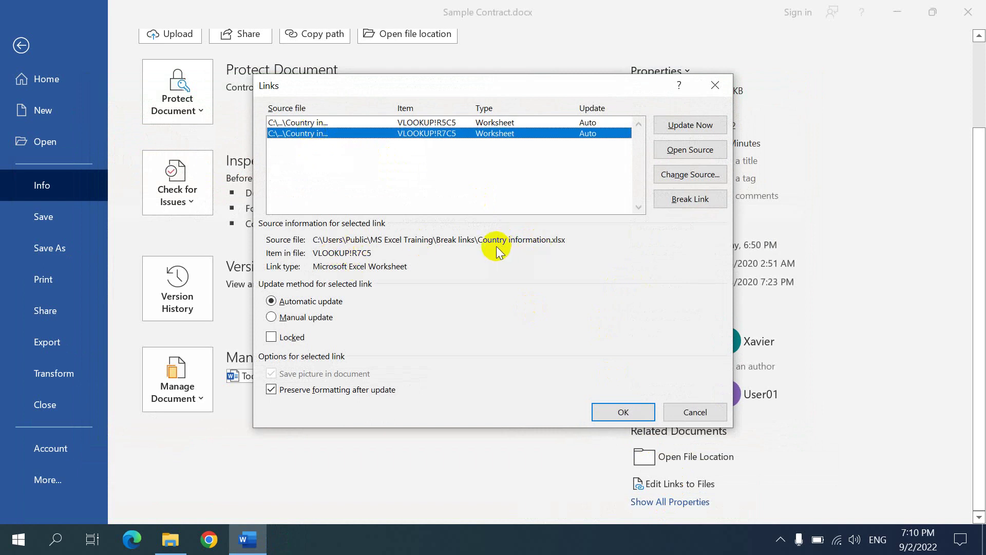
left_click(316, 123)
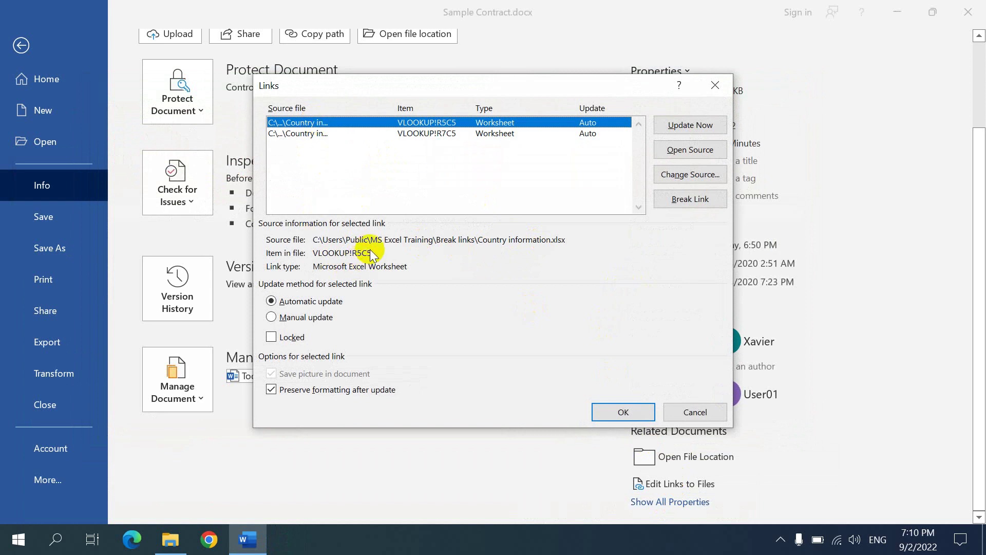
left_click(319, 135)
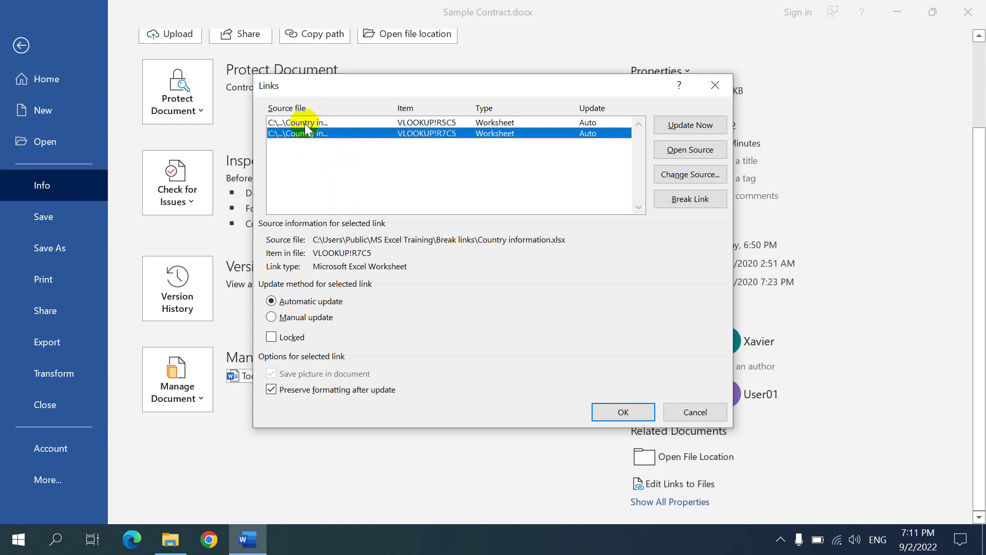
Break both Country information.xlsx links, confirming each with Yes
left_click(375, 124)
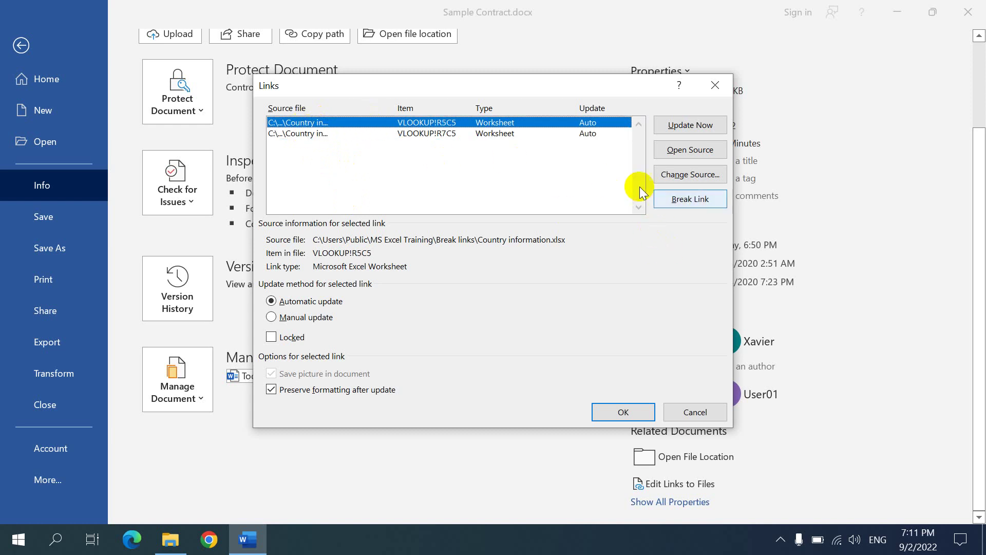
left_click(691, 200)
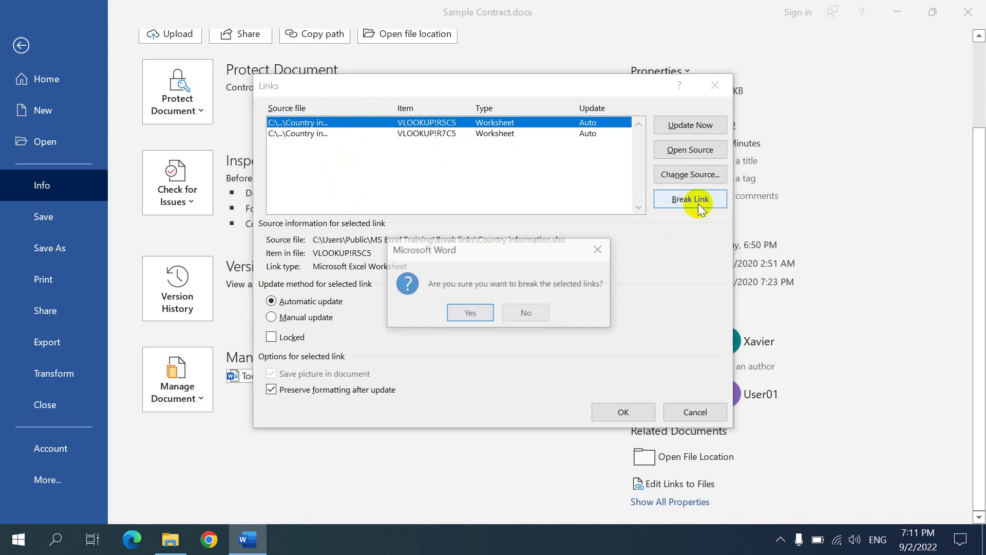
left_click(476, 306)
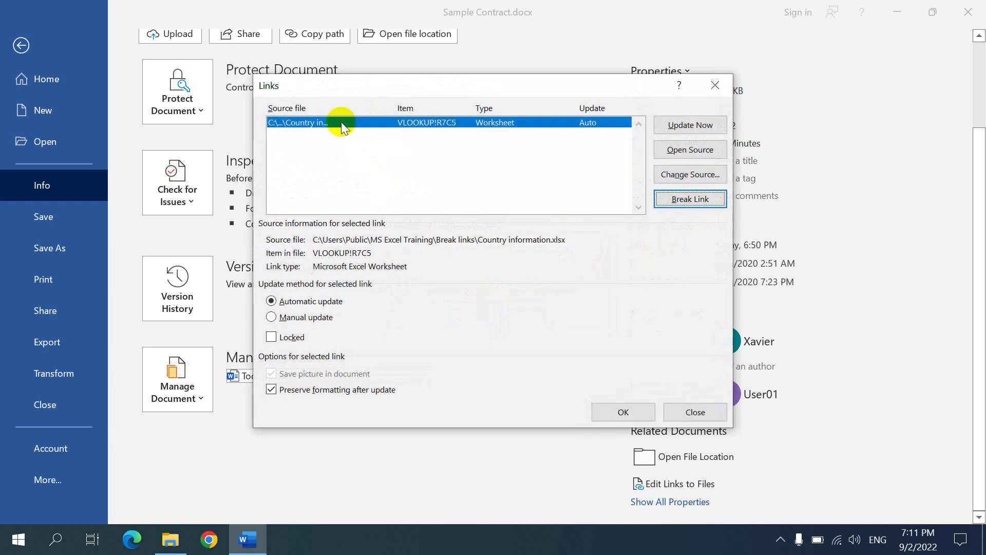
left_click(686, 199)
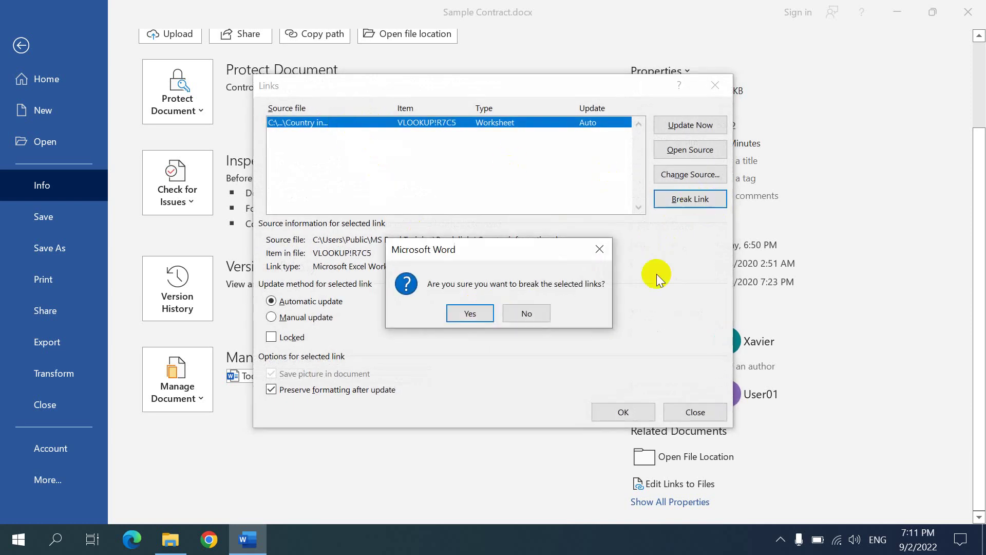
left_click(484, 312)
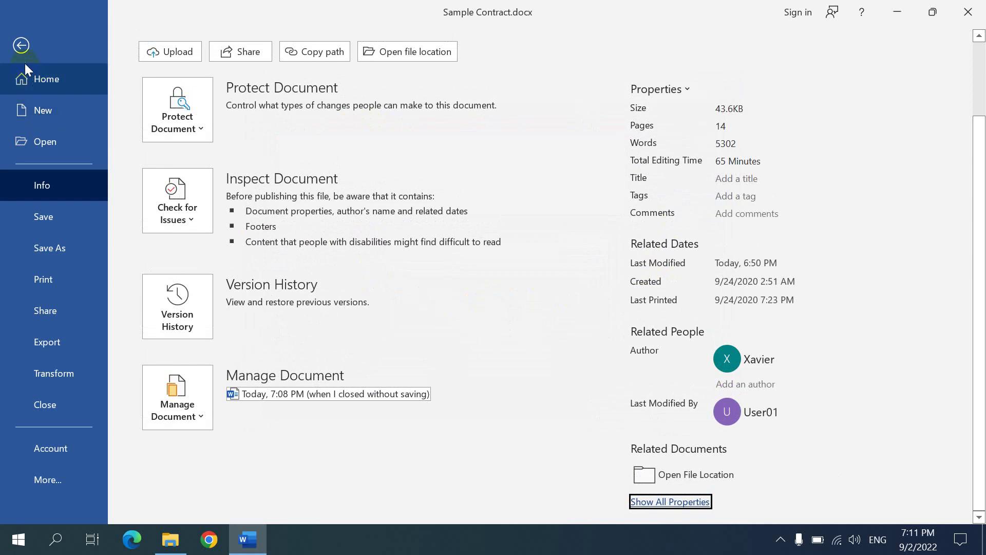
Save Sample Contract, then close and reopen it twice to confirm no update prompt
left_click(22, 47)
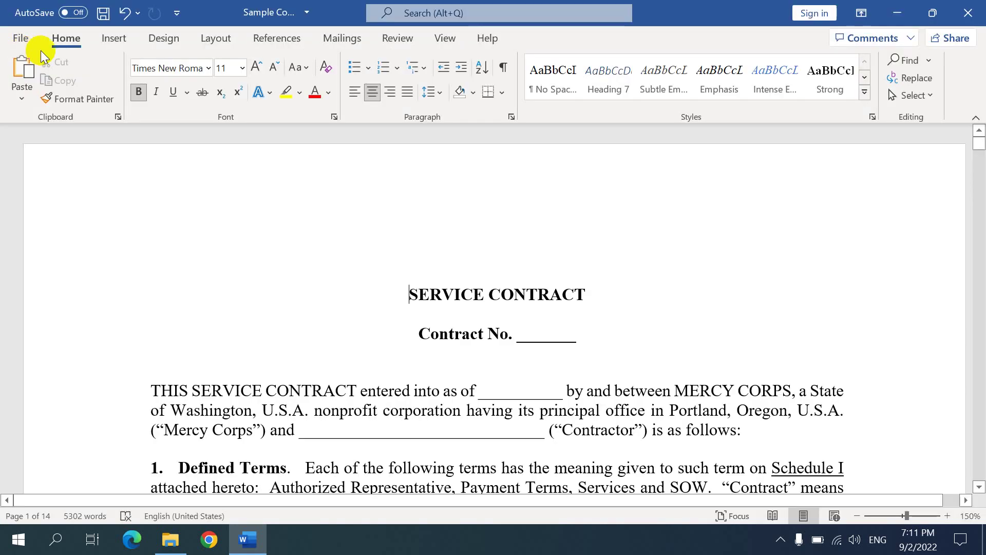
left_click(103, 12)
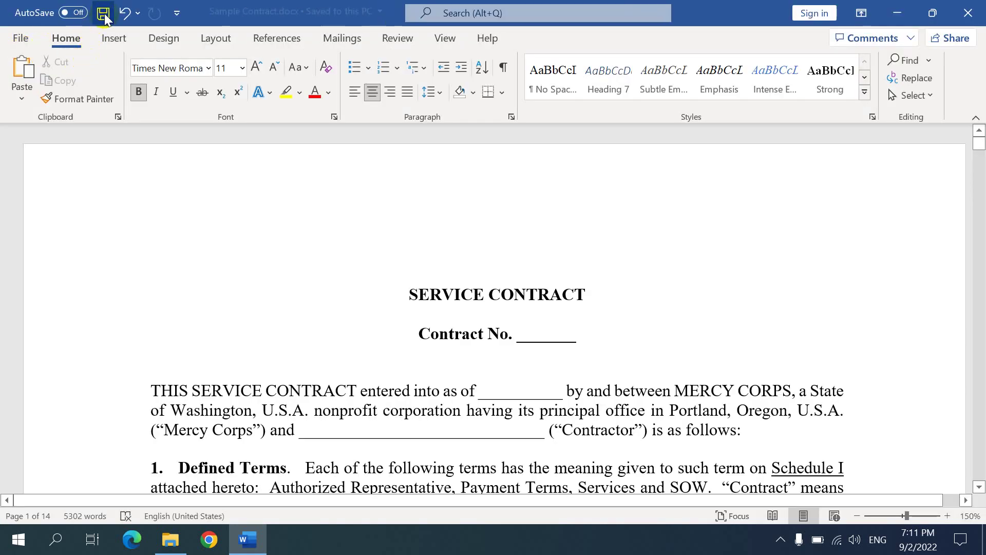
left_click(965, 12)
double_click(216, 149)
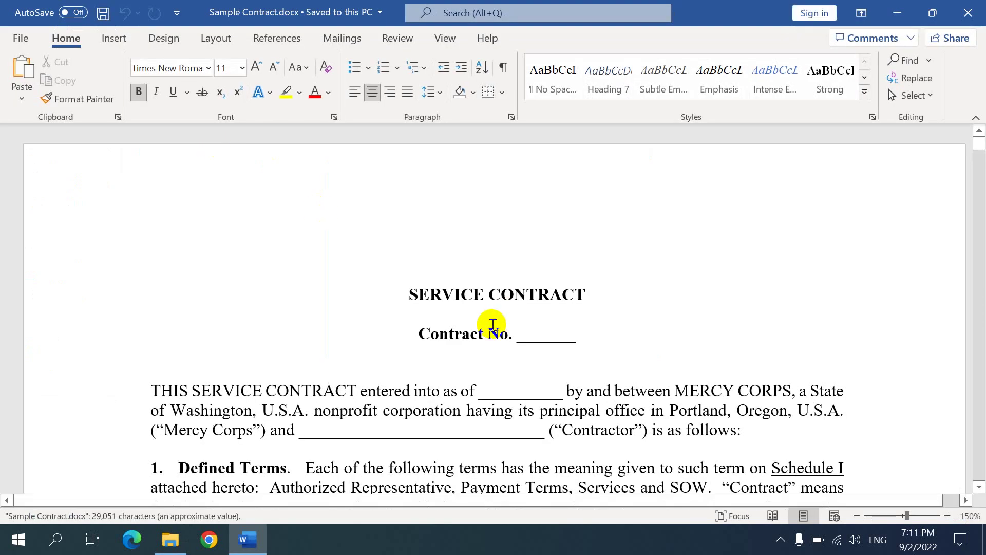
scroll(492, 325, "down", 3)
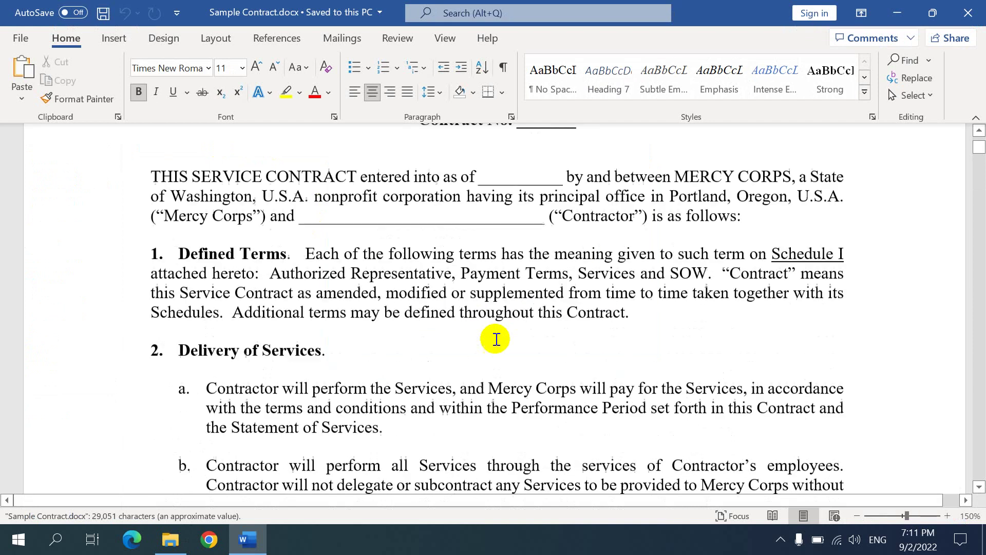
scroll(493, 337, "down", 4)
scroll(493, 337, "down", 1)
scroll(494, 337, "down", 3)
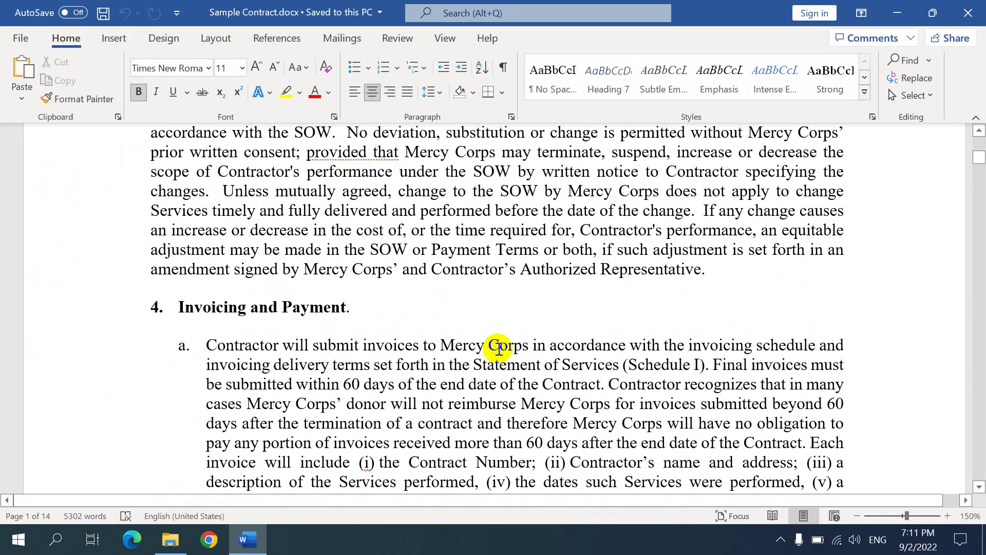
scroll(500, 346, "down", 1)
scroll(501, 347, "down", 2)
scroll(504, 353, "down", 4)
scroll(504, 348, "down", 5)
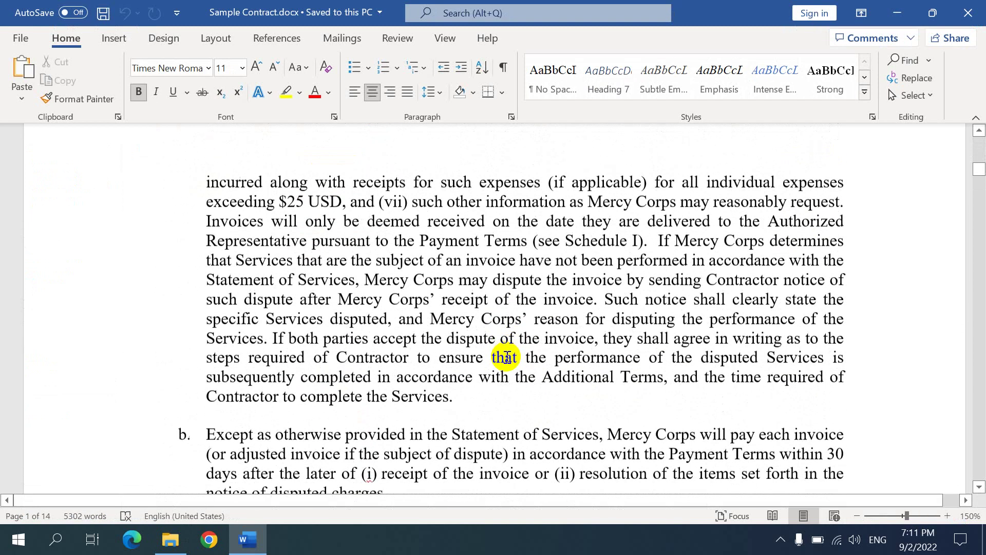
scroll(504, 356, "down", 5)
scroll(513, 354, "down", 5)
left_click(969, 15)
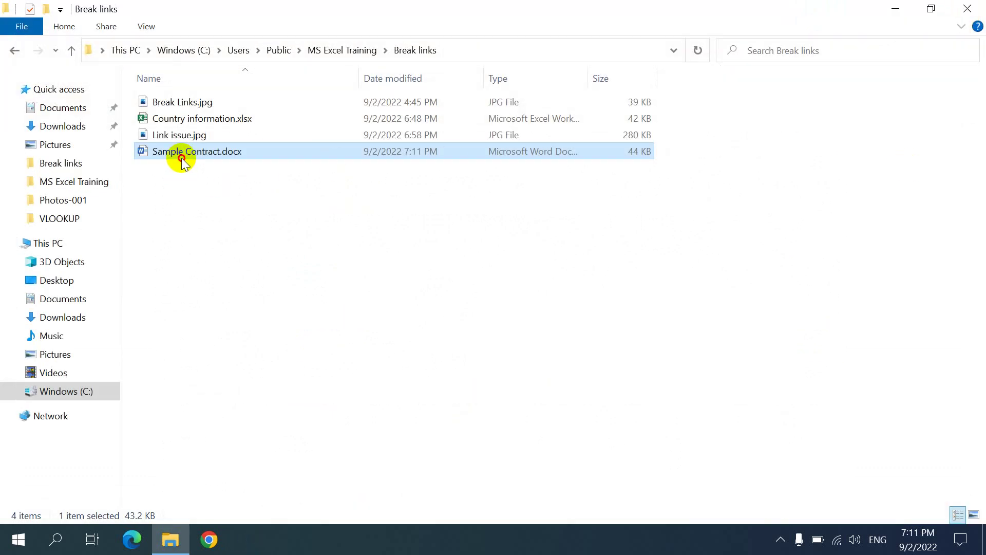
double_click(182, 158)
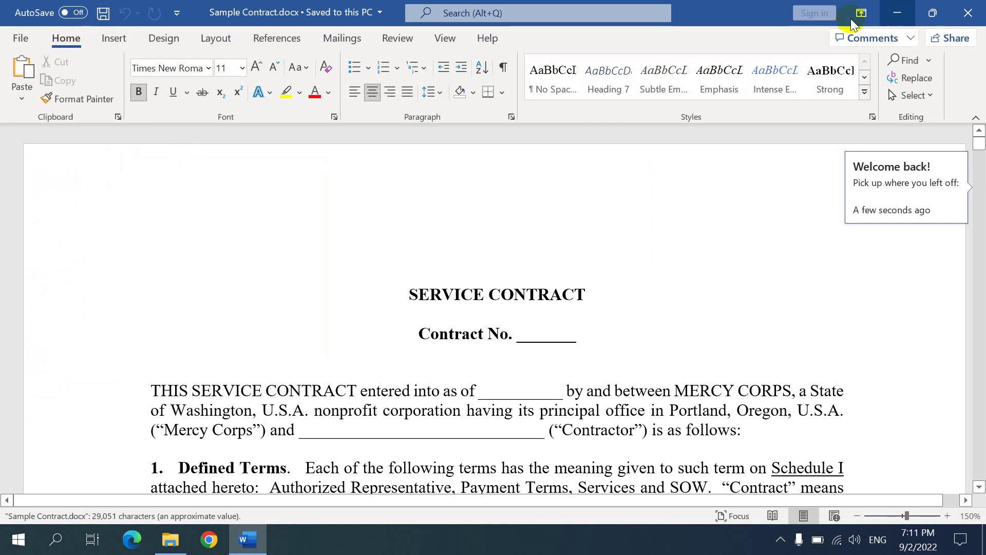
scroll(667, 324, "down", 3)
scroll(667, 324, "down", 10)
scroll(668, 323, "down", 10)
scroll(669, 343, "down", 5)
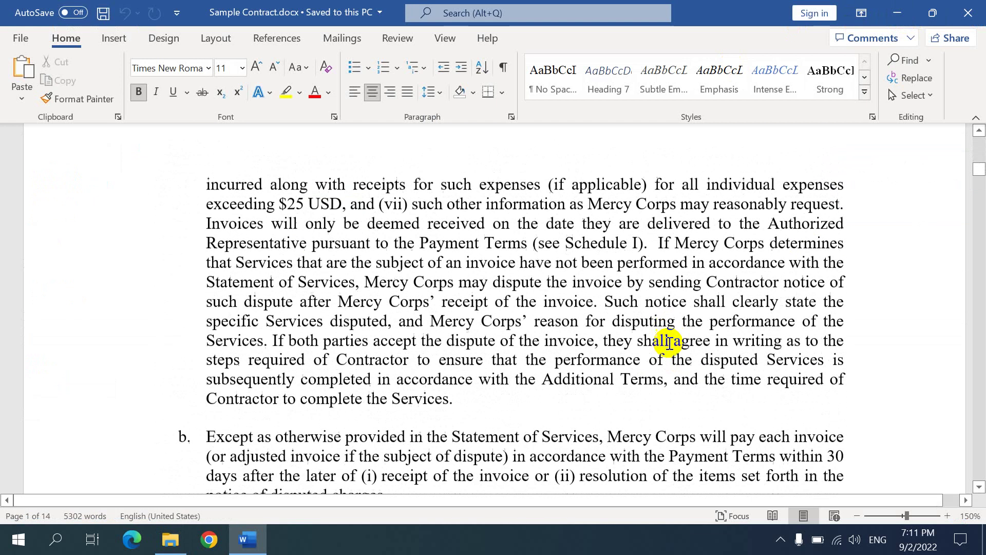
scroll(669, 343, "down", 4)
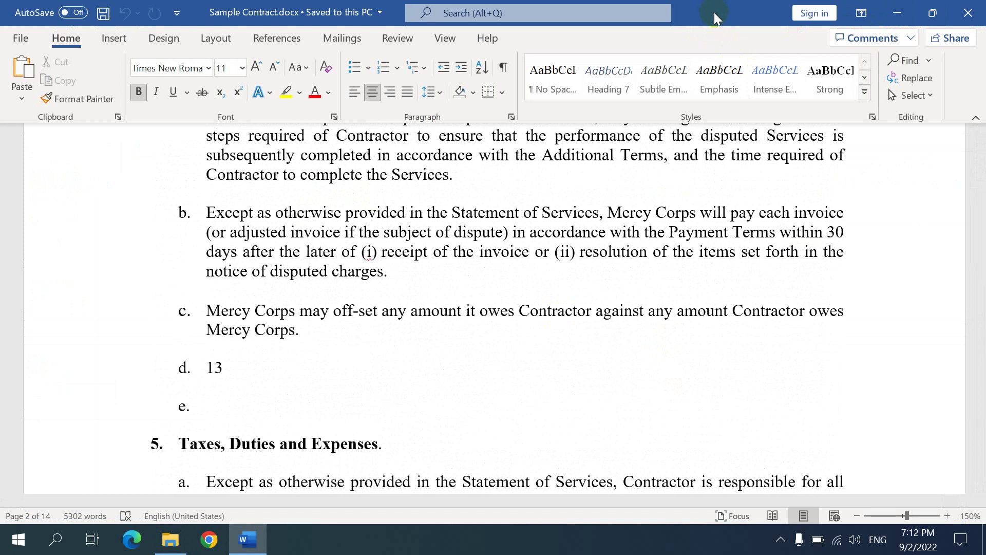
Minimize Word and select Country information.xlsx in the Break links folder
left_click(900, 17)
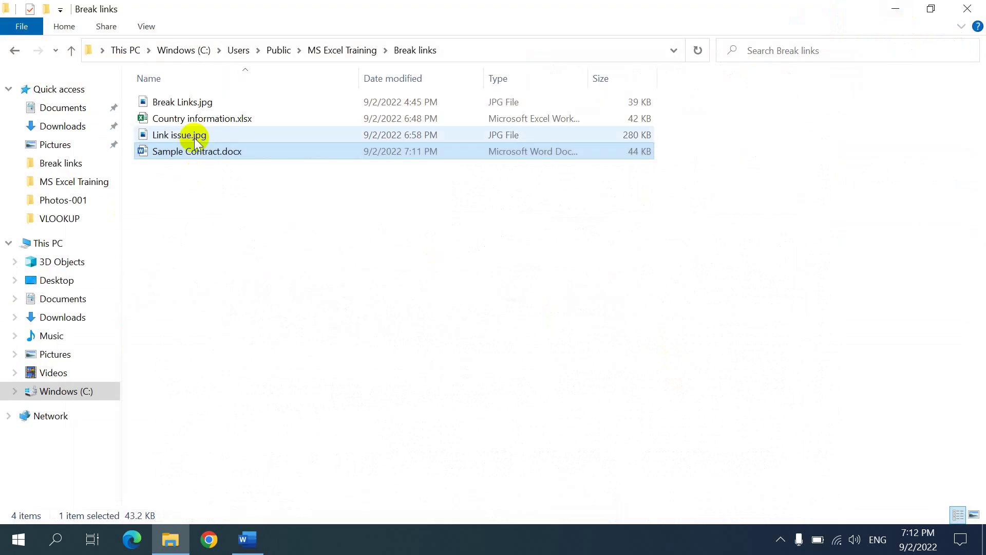
left_click(207, 119)
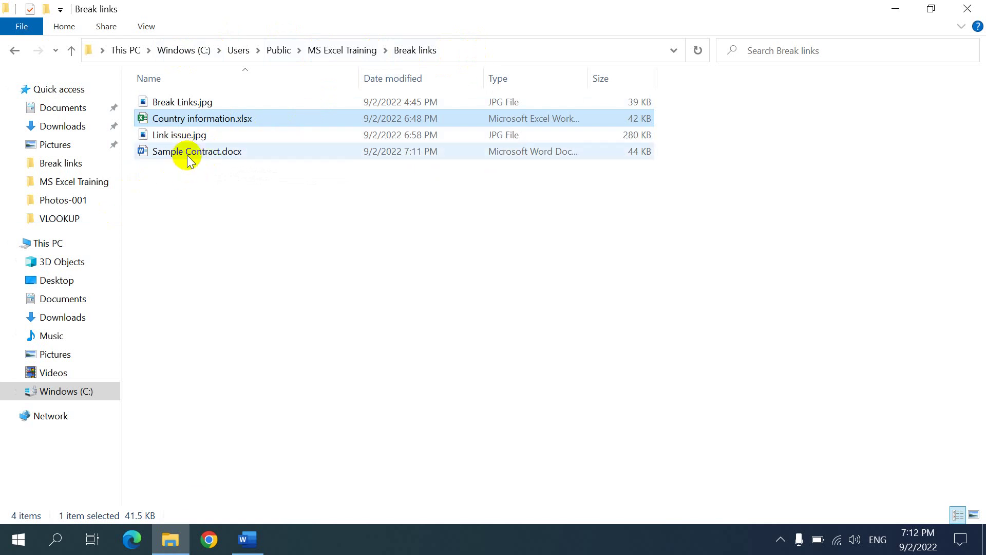
Open Country information.xlsx, inspect the LEN formulas in E5–E8, then return to Word
double_click(226, 123)
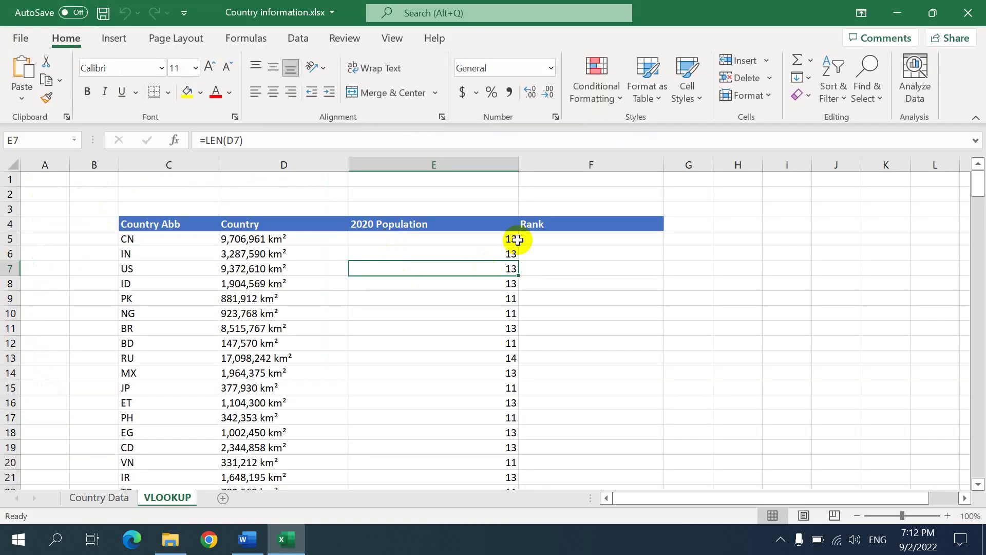
left_click(487, 239)
left_click(480, 258)
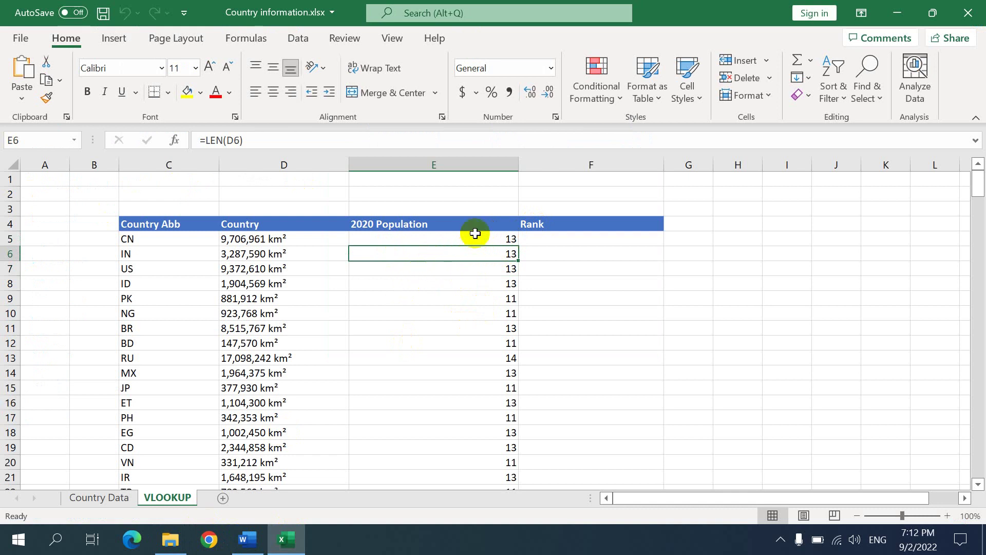
left_click(461, 245)
left_click(466, 239)
left_click(453, 258)
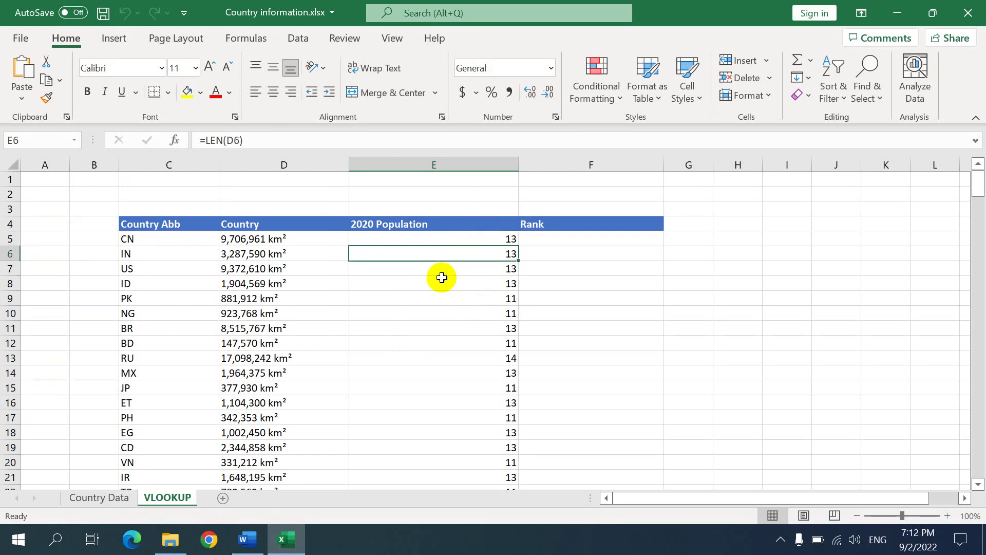
left_click(428, 285)
left_click(245, 538)
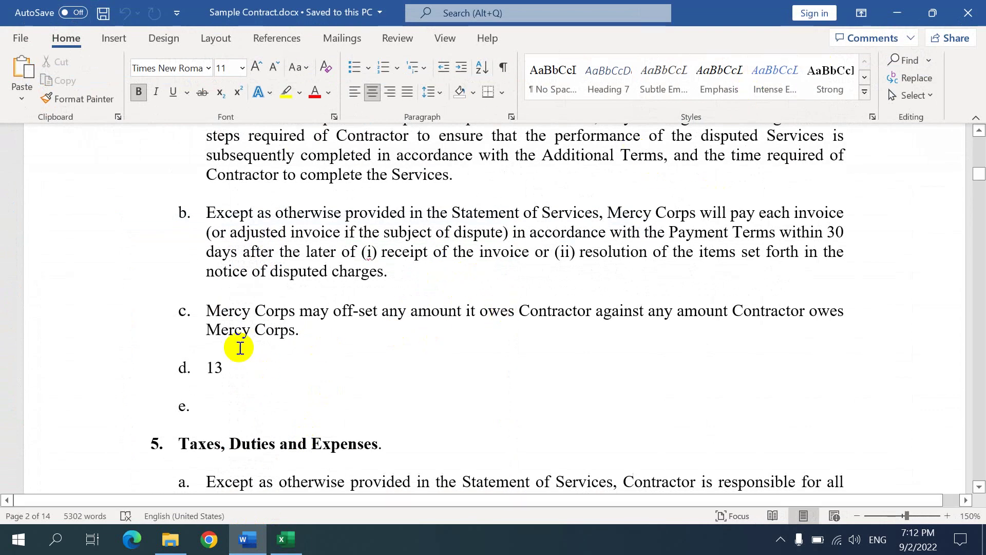
scroll(693, 275, "down", 1)
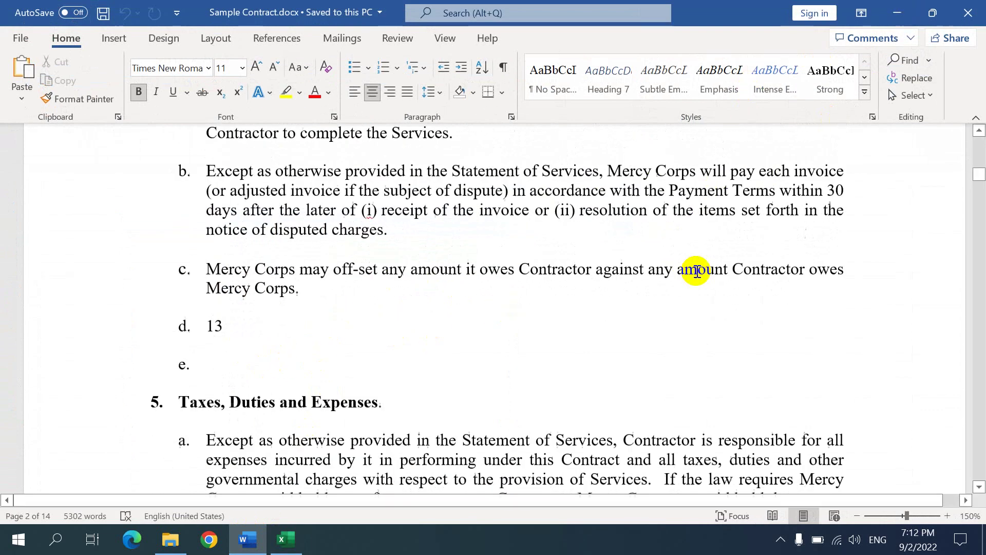
scroll(683, 282, "down", 3)
scroll(680, 281, "down", 4)
scroll(681, 281, "down", 5)
scroll(447, 351, "down", 2)
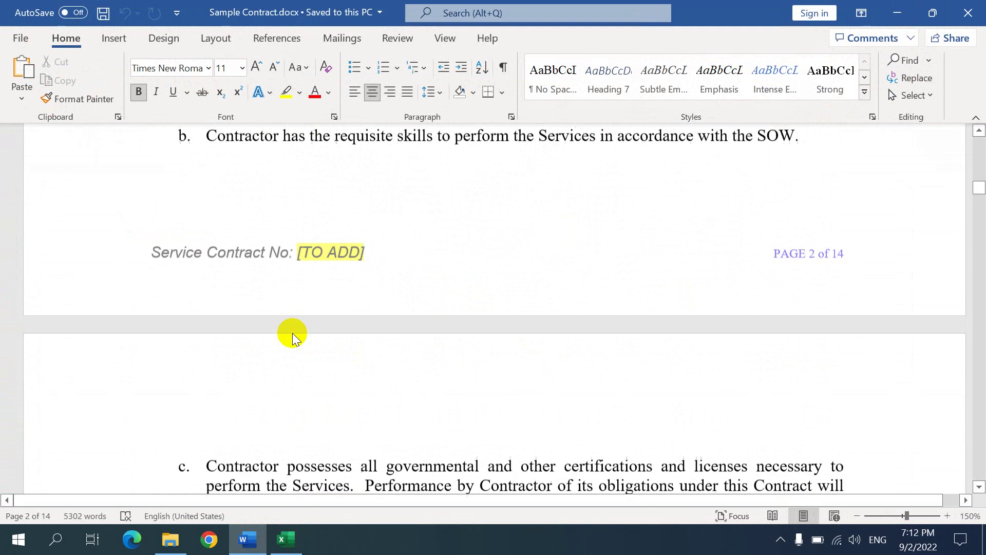
scroll(288, 332, "down", 2)
scroll(346, 367, "down", 4)
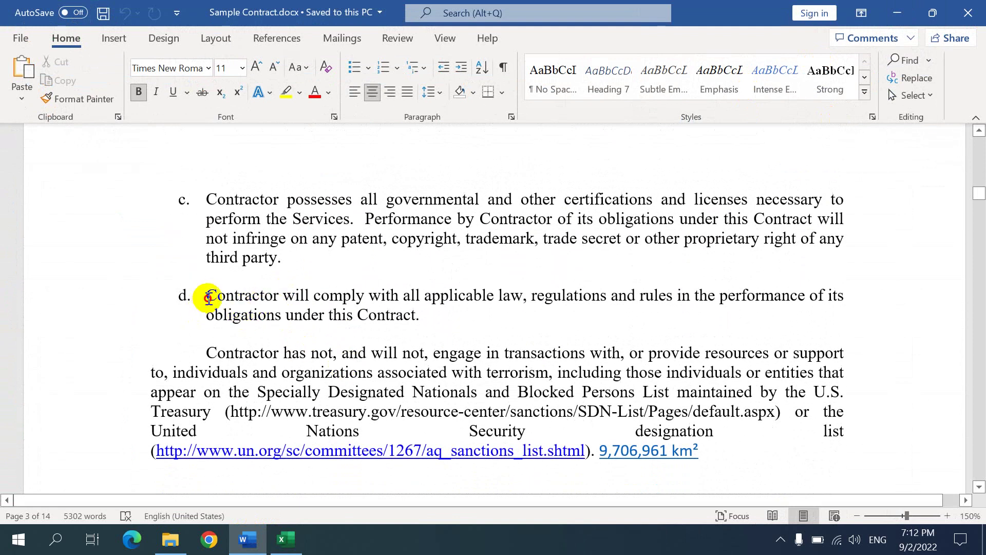
Select the words 'Contractor will comply' in item d
left_click_drag(208, 298, 339, 301)
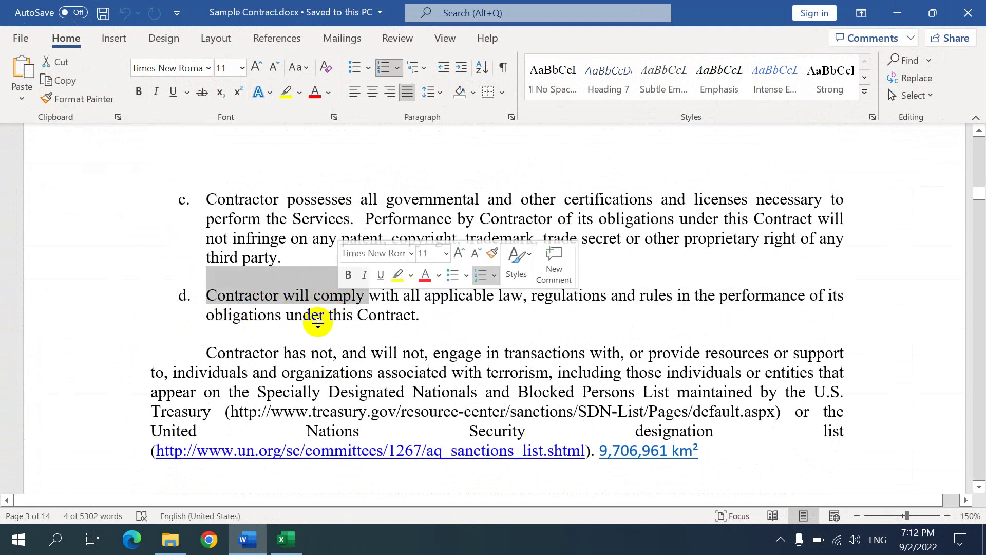
scroll(434, 303, "down", 3)
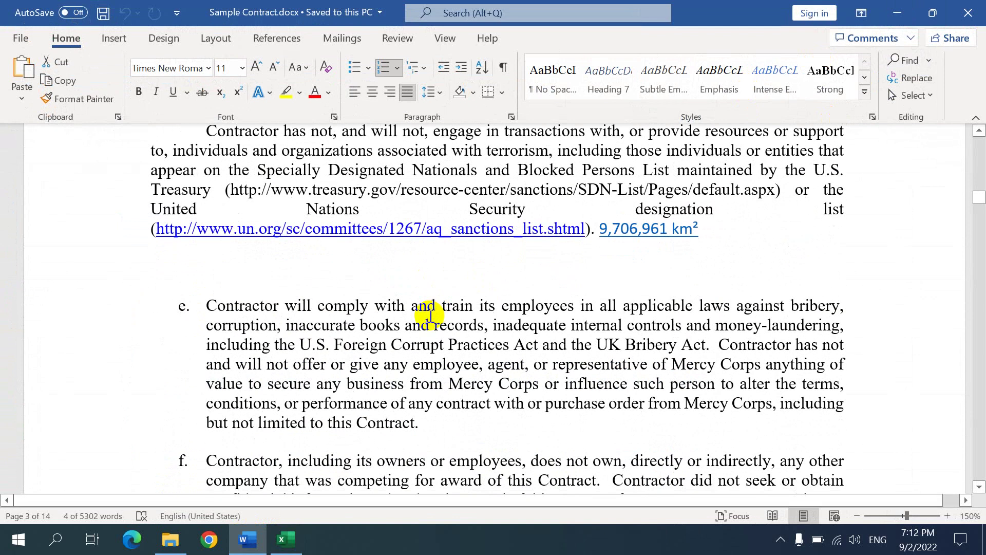
scroll(412, 279, "down", 2)
scroll(409, 281, "down", 3)
scroll(410, 281, "down", 3)
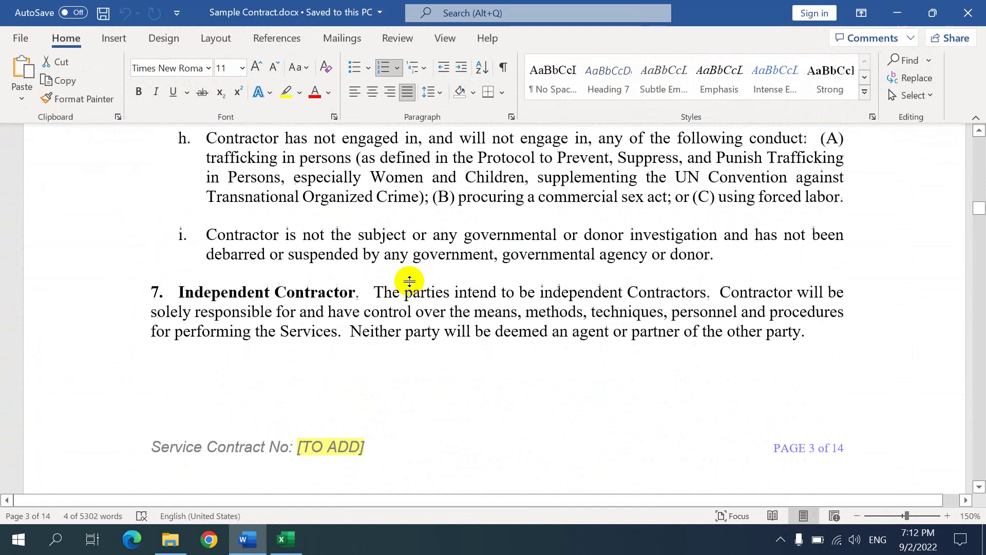
scroll(409, 281, "down", 2)
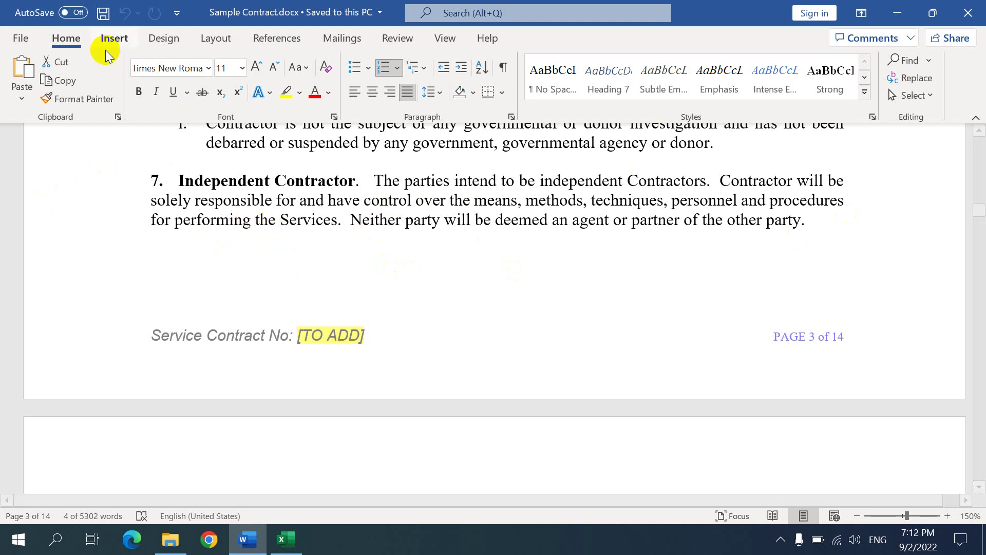
left_click(896, 13)
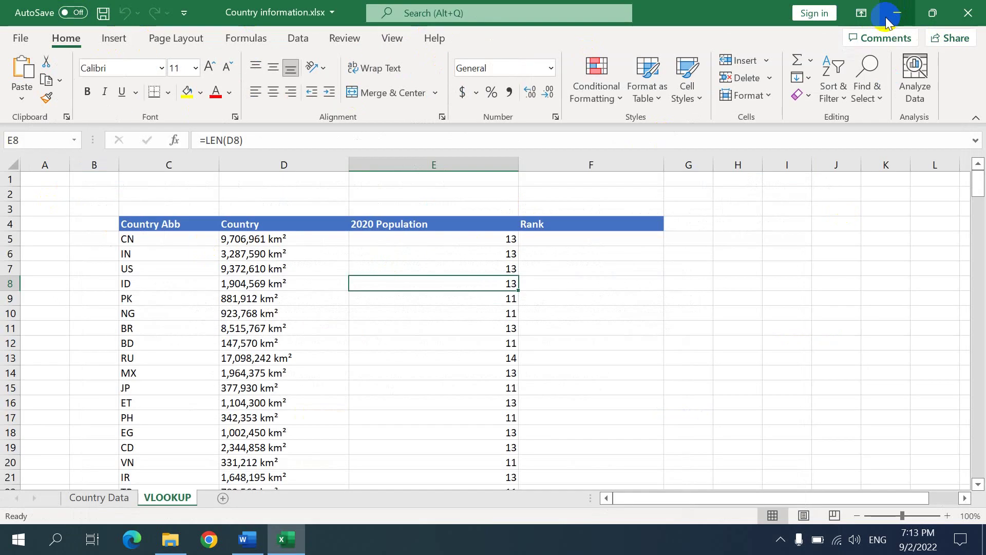
left_click(780, 539)
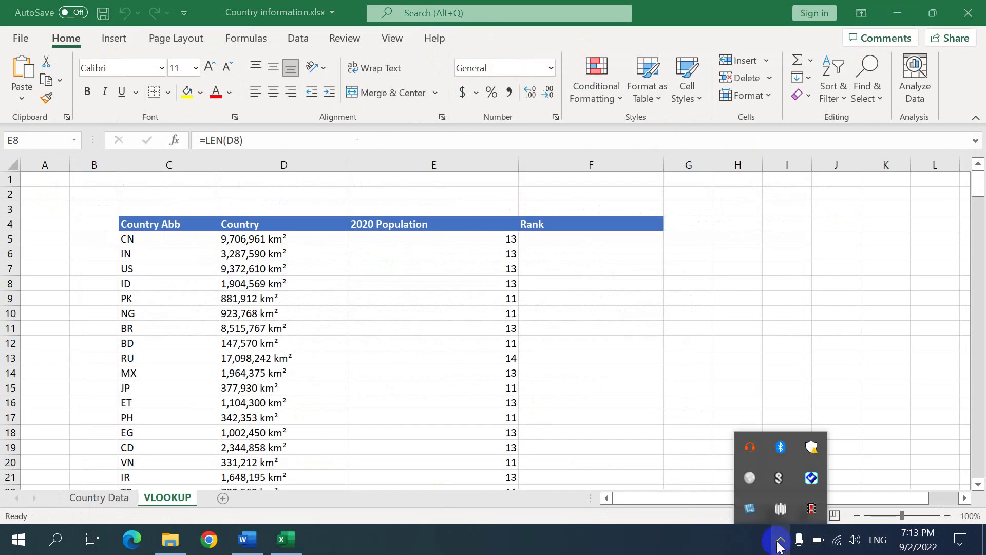
left_click(809, 510)
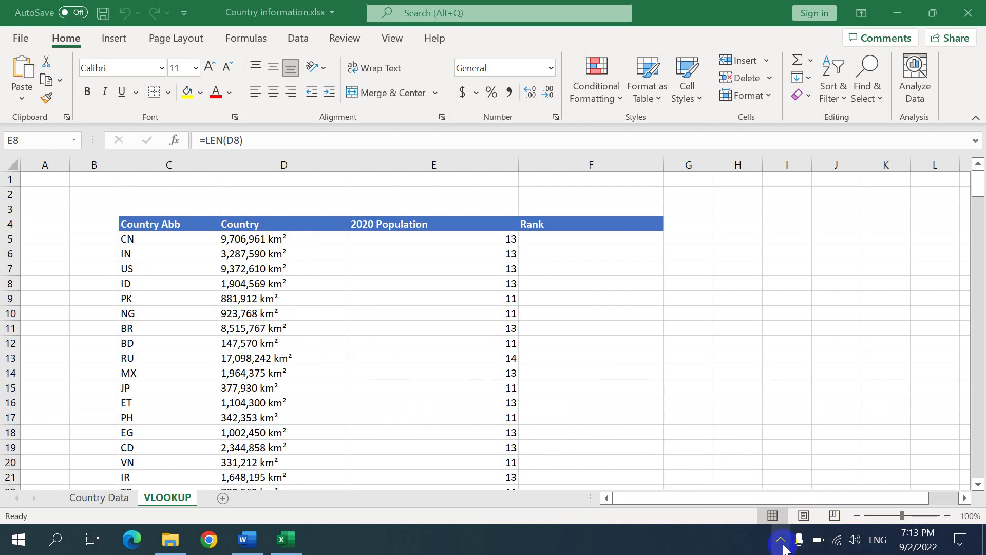
left_click(781, 539)
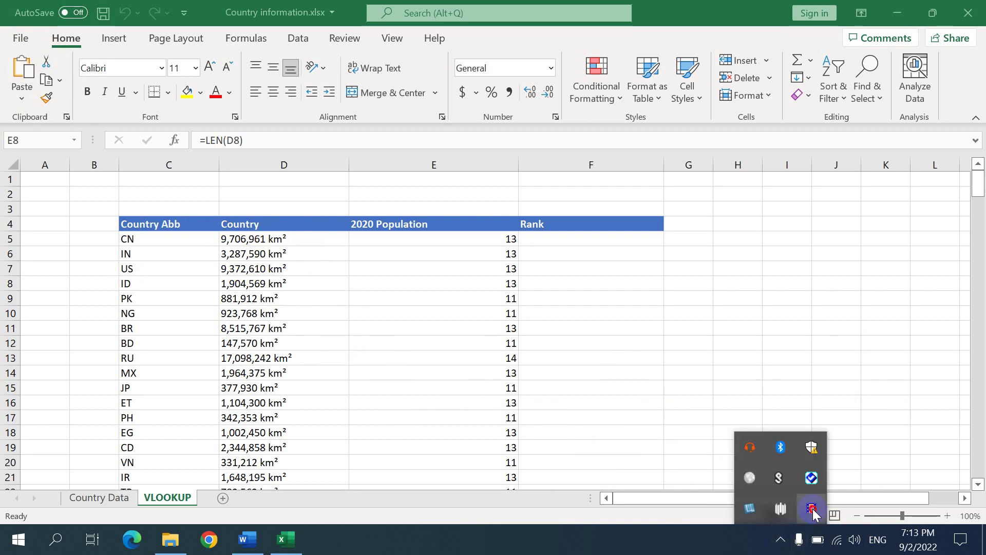